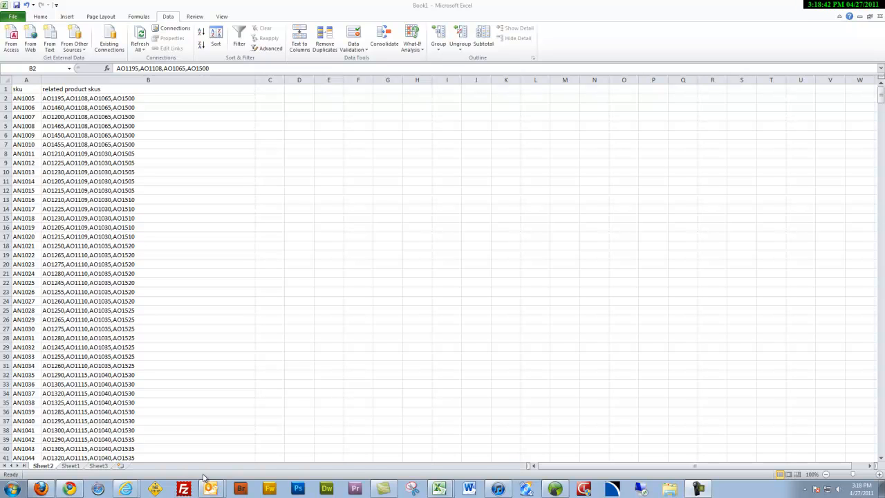
# - Switch to Chrome and open the product page of the Bell Gossett Series 60 Pump 603S with 1/2 HP, 1PH motor
pyautogui.moveTo(69, 490)
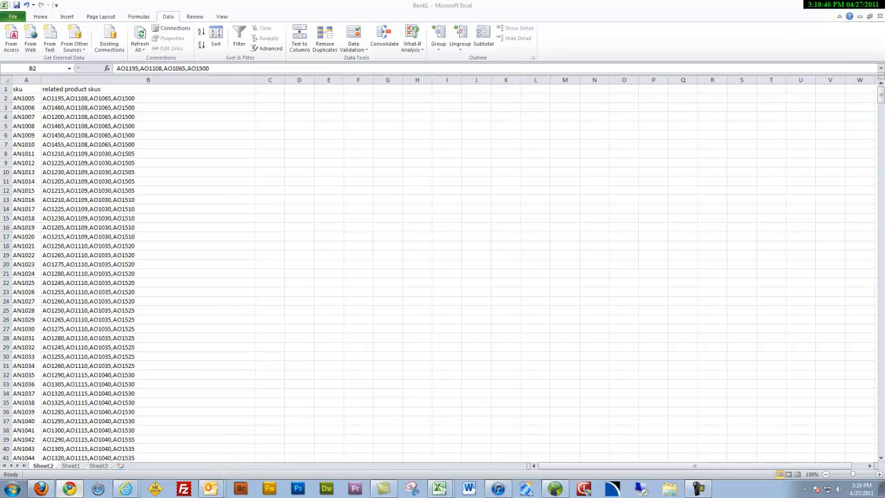
pyautogui.moveTo(884, 27); pyautogui.dragTo(431, 1)
pyautogui.click(332, 9)
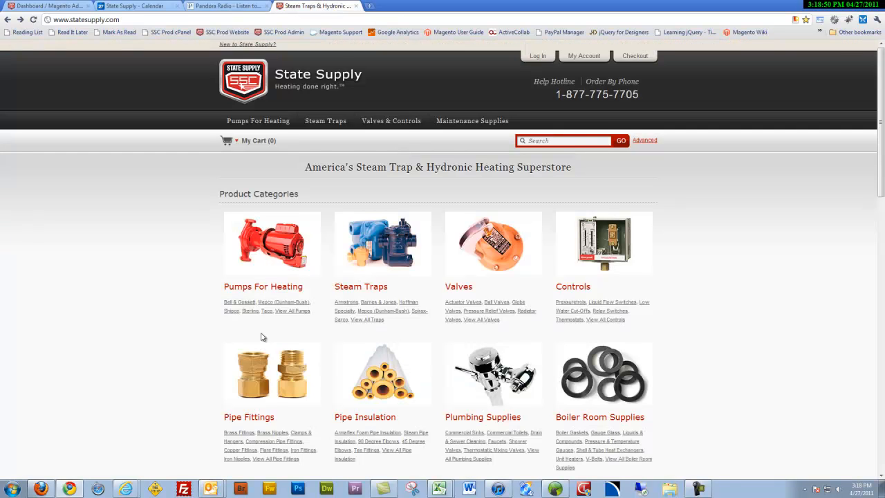
pyautogui.scroll(-1, 277, 336)
pyautogui.click(240, 217)
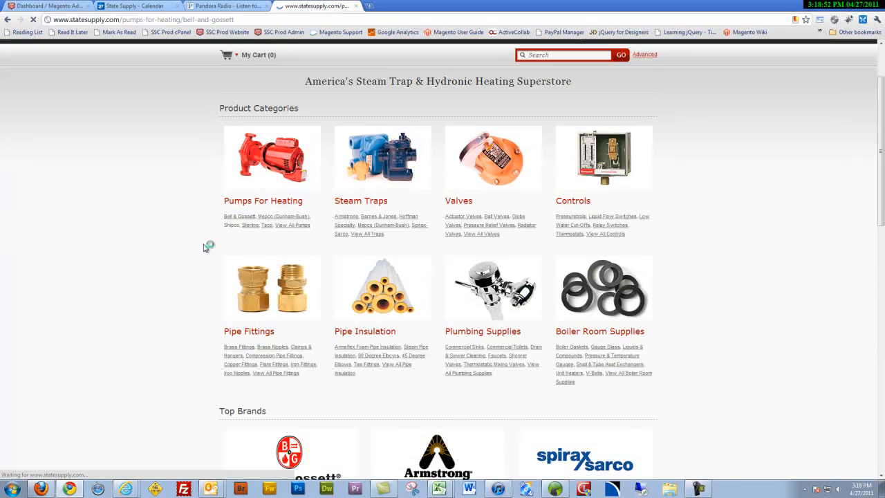
pyautogui.scroll(-3, 303, 294)
pyautogui.click(411, 280)
pyautogui.scroll(-6, 409, 276)
pyautogui.scroll(-3, 416, 304)
pyautogui.click(417, 313)
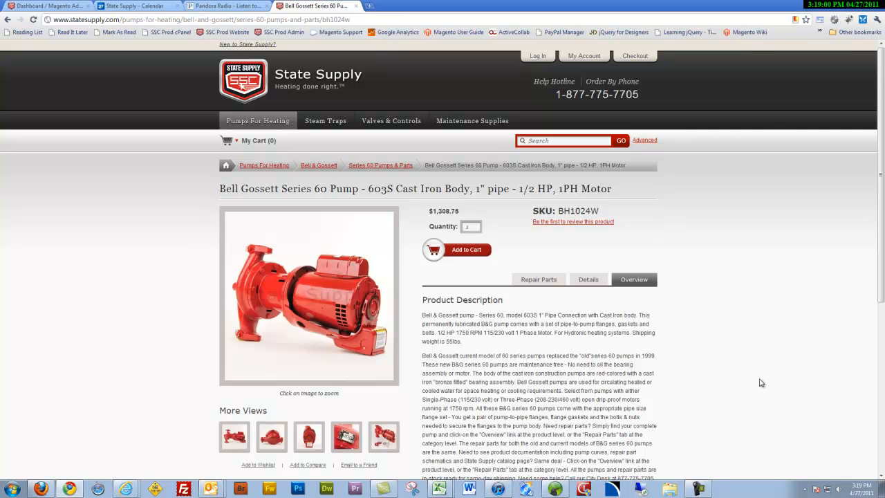
# - Review the pump's overview, its details and the repair parts offered with it
pyautogui.scroll(-3, 742, 366)
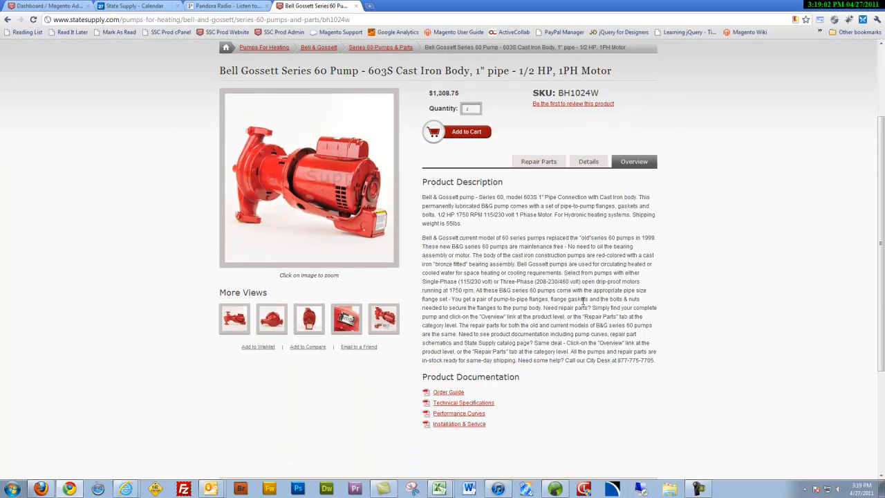
pyautogui.click(594, 164)
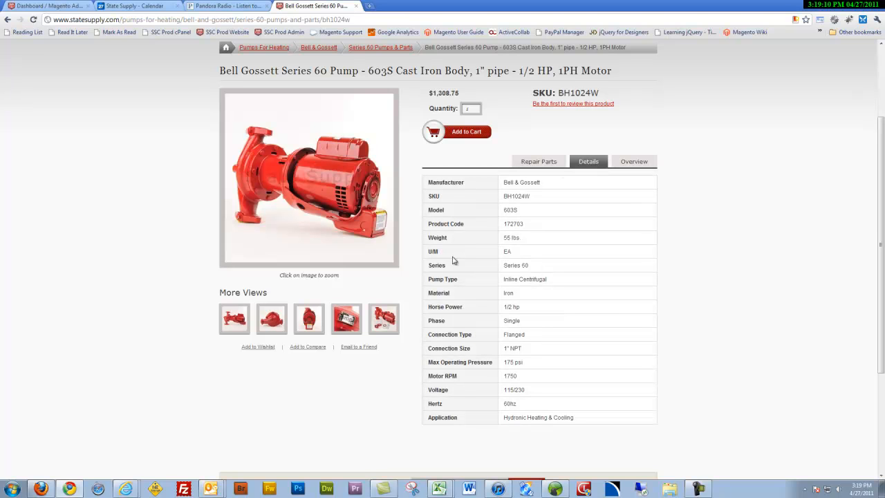
pyautogui.click(536, 163)
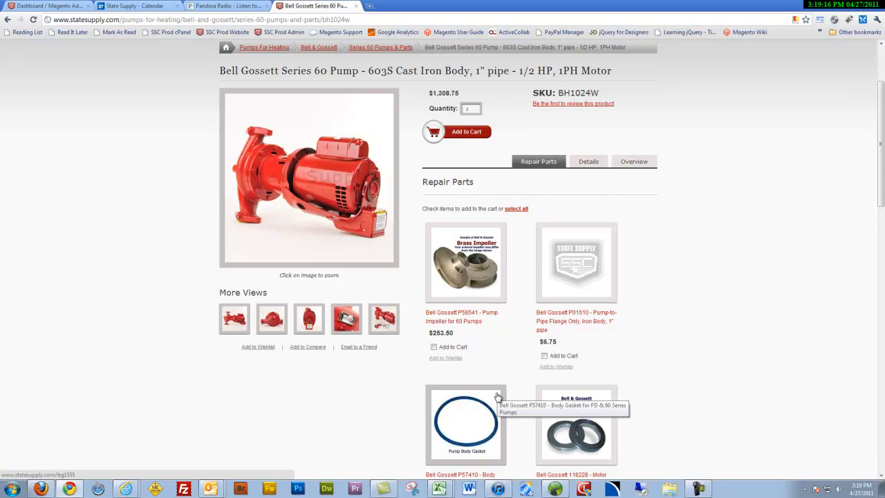
pyautogui.scroll(-2, 553, 408)
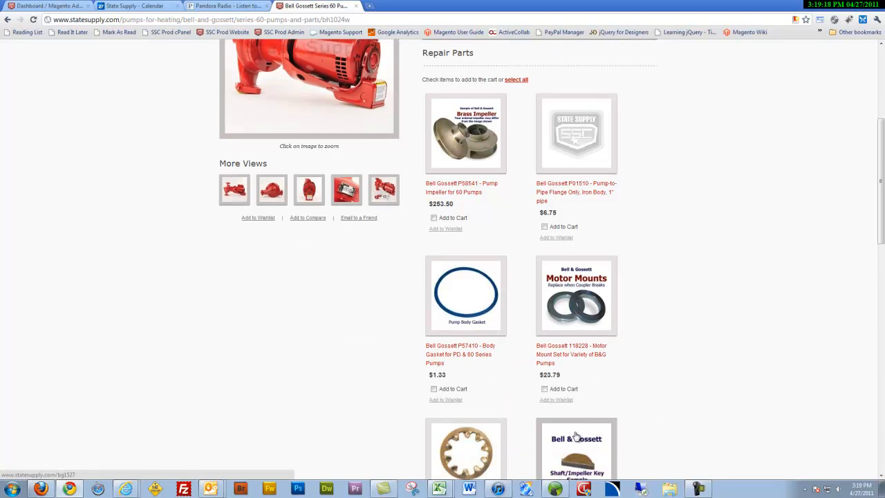
pyautogui.scroll(2, 576, 436)
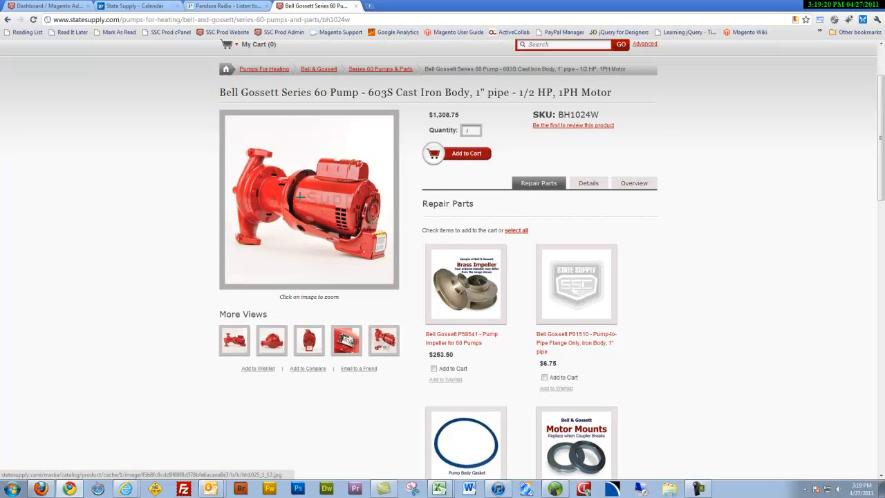
pyautogui.moveTo(300, 200)
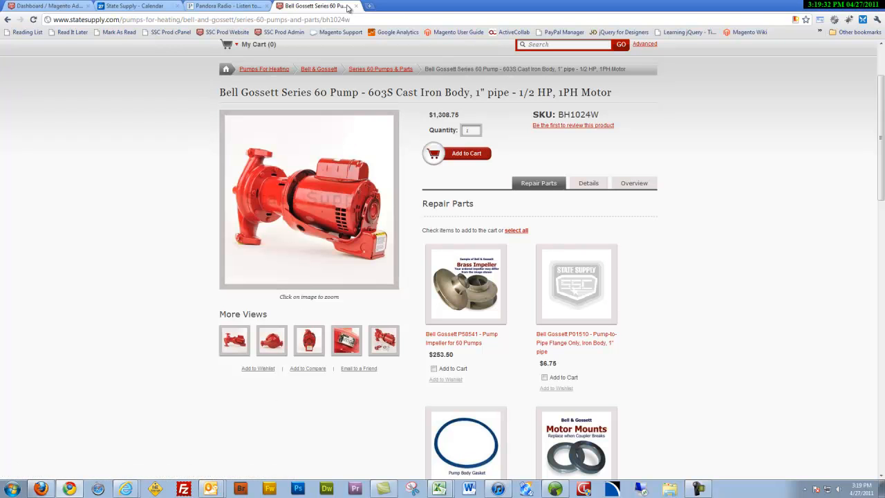
# - Switch to the Attribute Set - Steam Traps workbook in Excel
pyautogui.moveTo(451, 5); pyautogui.dragTo(884, 84)
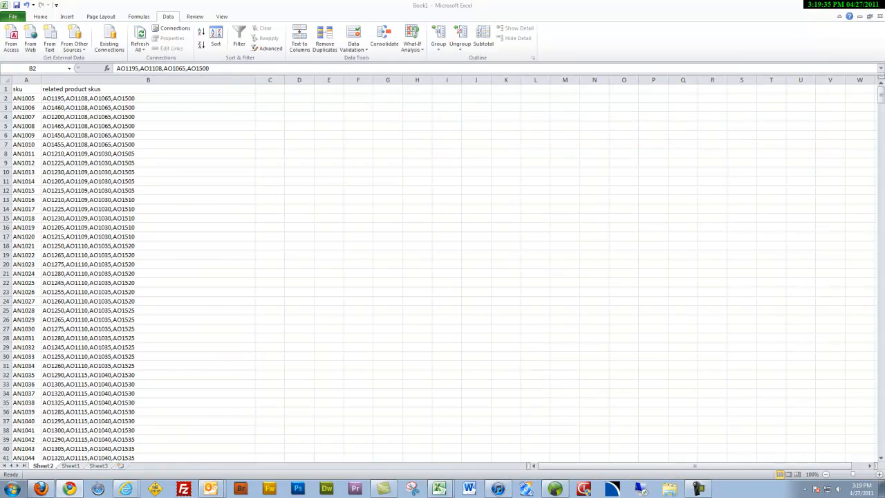
pyautogui.click(440, 489)
pyautogui.click(440, 468)
pyautogui.moveTo(884, 20); pyautogui.dragTo(380, 2)
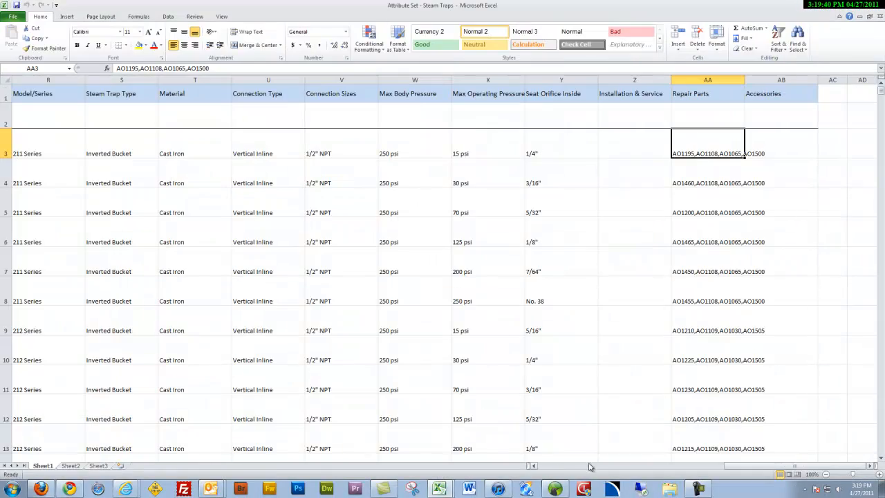
# - Examine the SKU column and the Repair Parts column of the steam traps sheet, including the first product's parts in AA3
pyautogui.moveTo(767, 467); pyautogui.dragTo(578, 470)
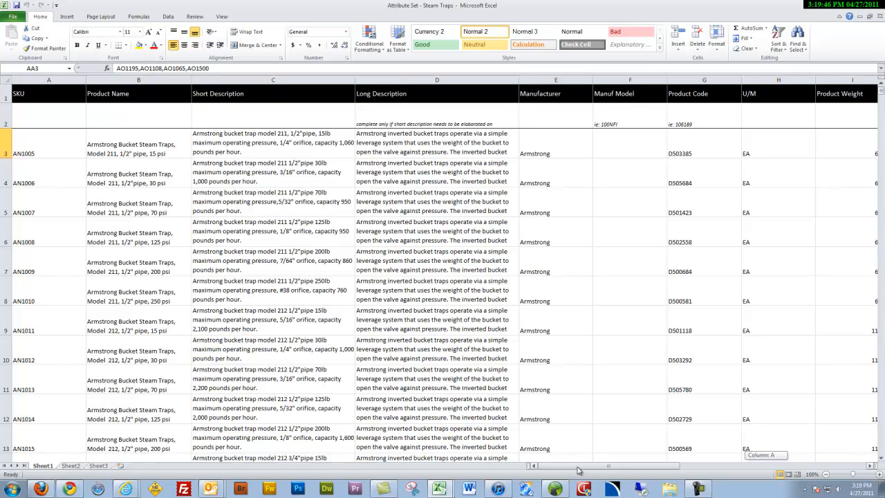
pyautogui.moveTo(579, 470); pyautogui.dragTo(578, 470)
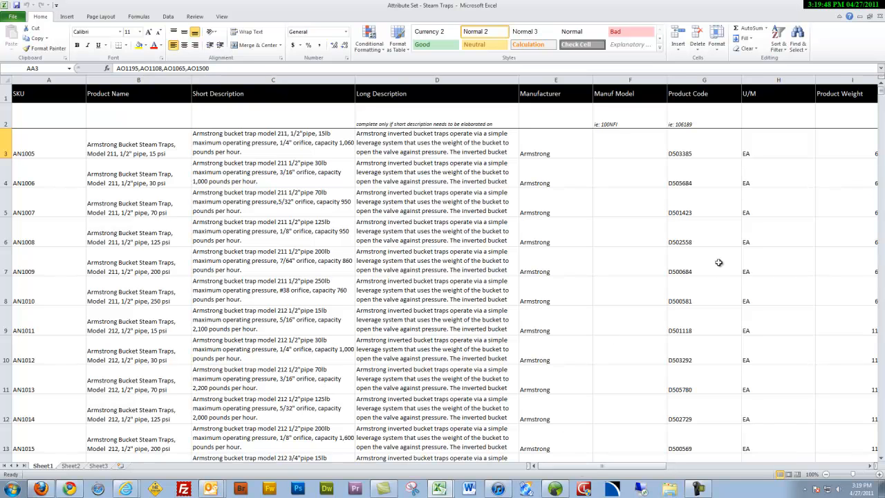
pyautogui.click(48, 81)
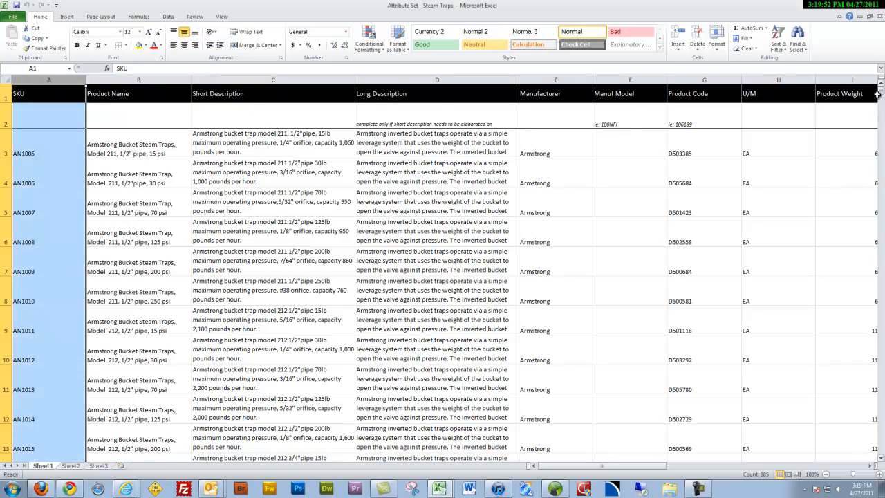
pyautogui.moveTo(881, 96)
pyautogui.mouseDown()
pyautogui.moveTo(881, 400)
pyautogui.moveTo(880, 98)
pyautogui.mouseUp()
pyautogui.moveTo(633, 466); pyautogui.dragTo(838, 457)
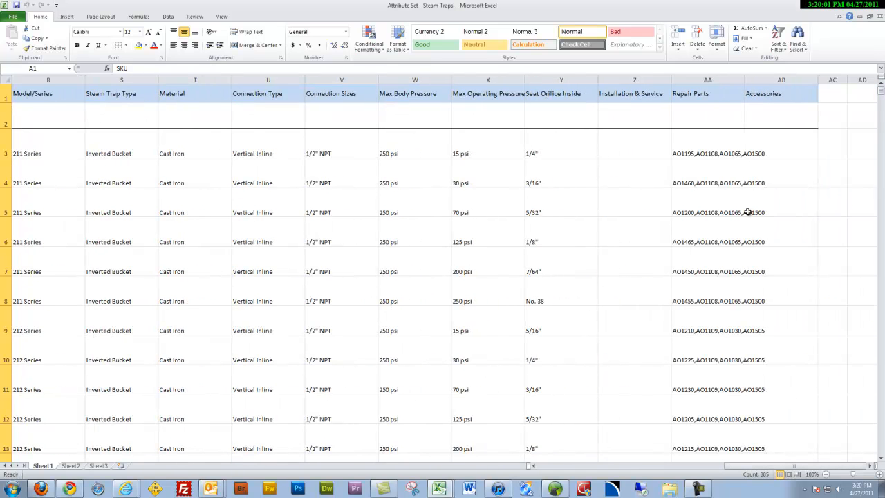
pyautogui.click(712, 79)
pyautogui.click(716, 149)
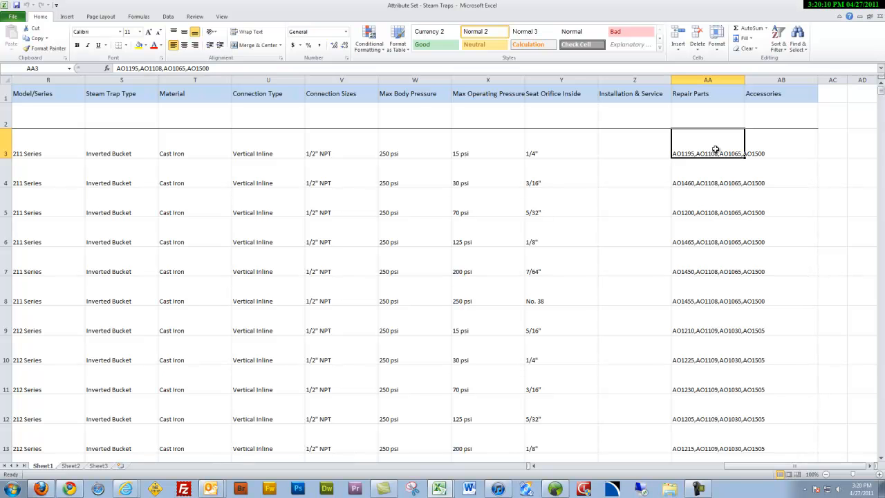
pyautogui.moveTo(769, 466); pyautogui.dragTo(546, 491)
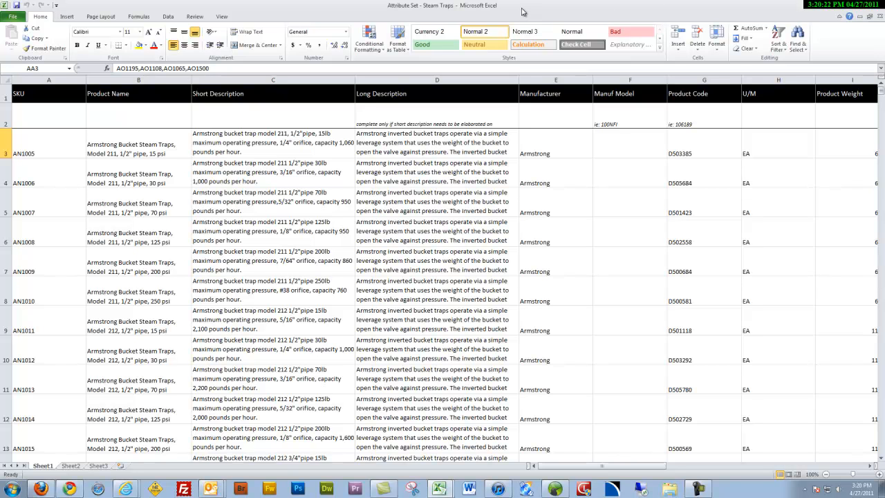
# - Return to the Book1 workbook and check the sku and related product skus headings in A1 and B1
pyautogui.hotkey('alt', 'Tab')
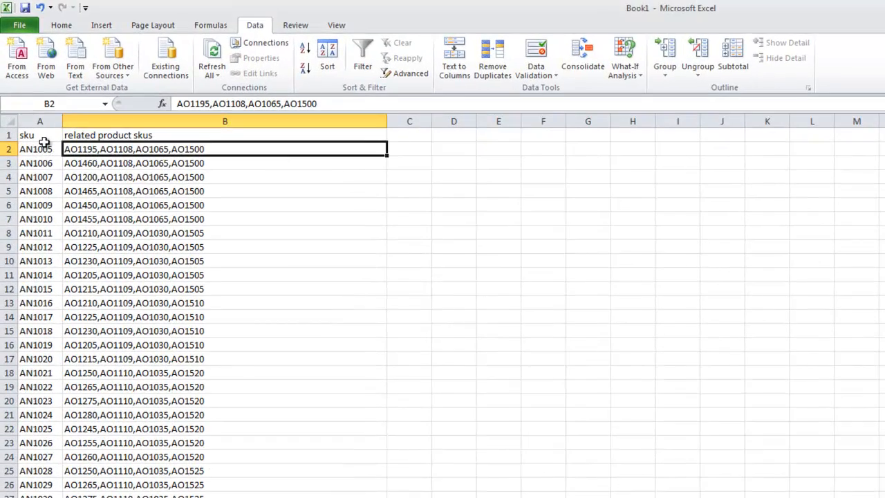
pyautogui.click(44, 136)
pyautogui.click(122, 136)
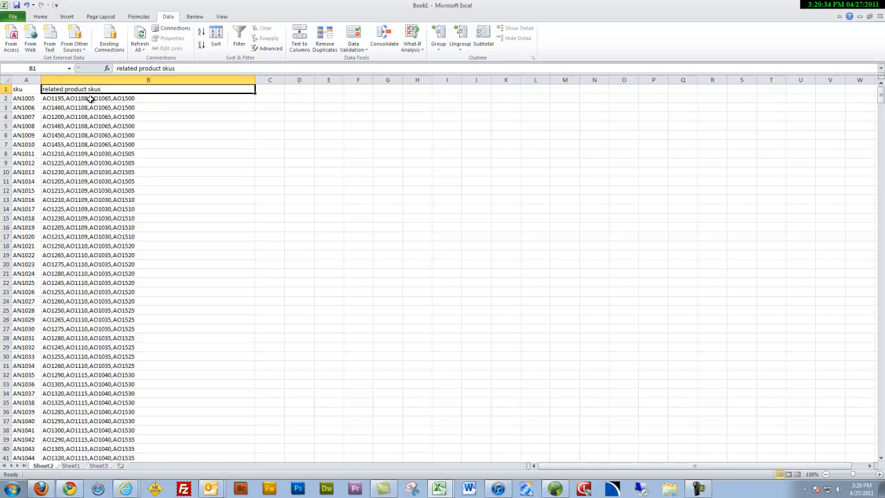
# - Select all related product SKU entries in column B, from B2 down to B885
pyautogui.click(90, 99)
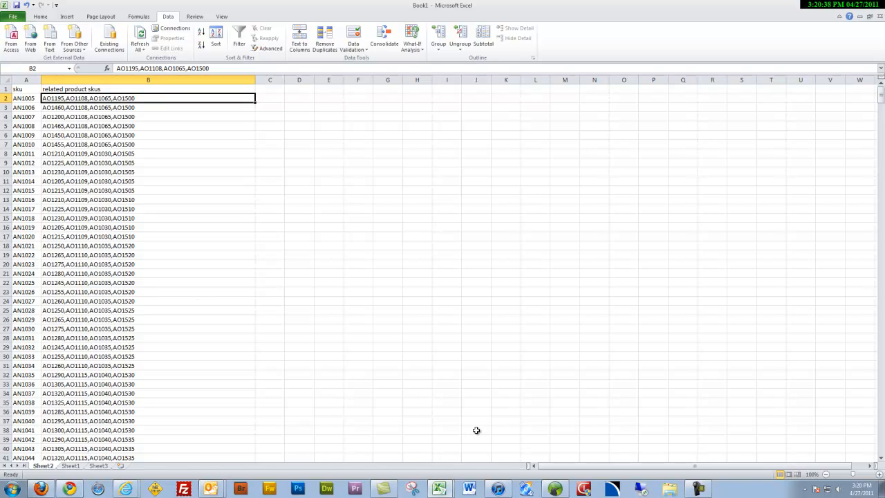
pyautogui.hotkey('ctrl', 'shift', 'Down')
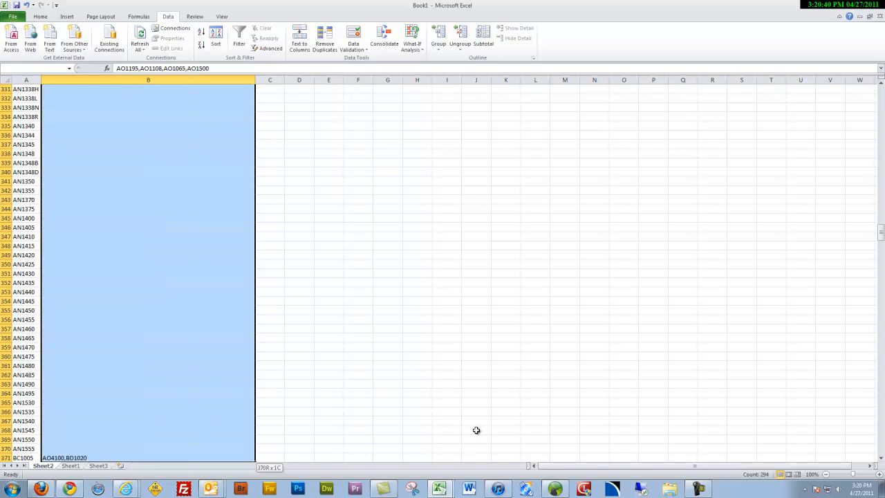
pyautogui.hotkey('ctrl', 'shift', 'Up')
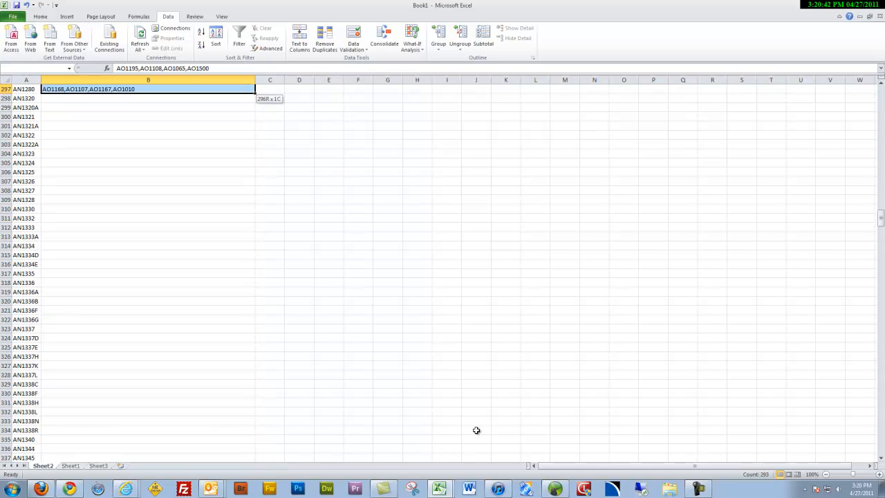
pyautogui.hotkey('ctrl', 'shift', 'Down')
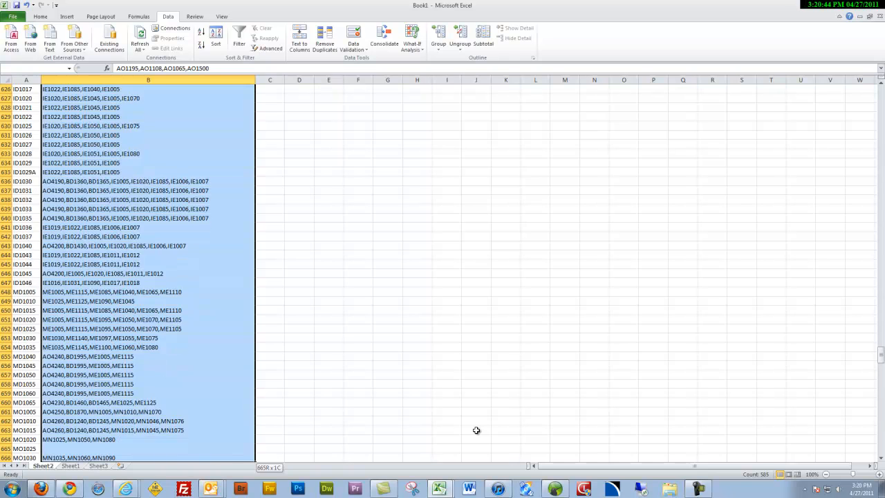
pyautogui.hotkey('ctrl', 'shift', 'Down')
pyautogui.hotkey('ctrl', 'shift', 'Down')
pyautogui.hotkey('ctrl', 'shift', 'Down')
pyautogui.hotkey('ctrl', 'shift', 'Down')
pyautogui.hotkey('ctrl', 'shift', 'Down')
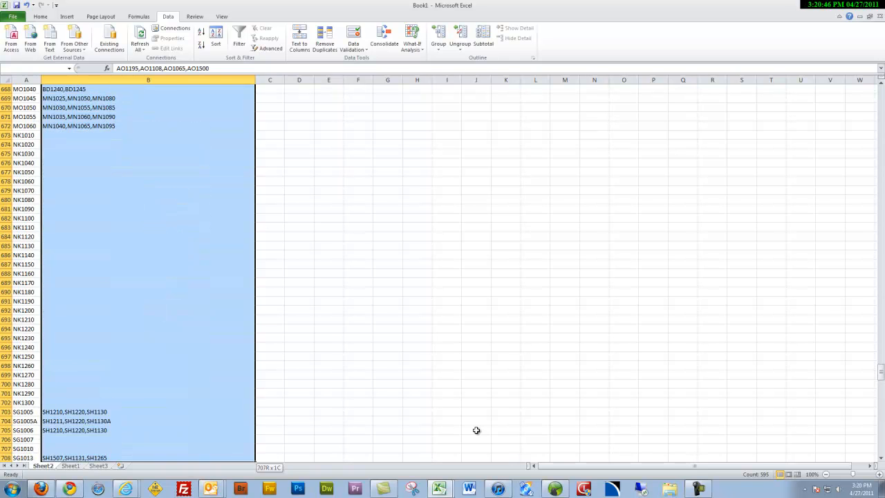
pyautogui.hotkey('ctrl', 'shift', 'Down')
pyautogui.hotkey('ctrl', 'shift', 'Down')
pyautogui.hotkey('ctrl', 'shift', 'Down')
pyautogui.hotkey('ctrl', 'shift', 'Down')
pyautogui.hotkey('ctrl', 'shift', 'Down')
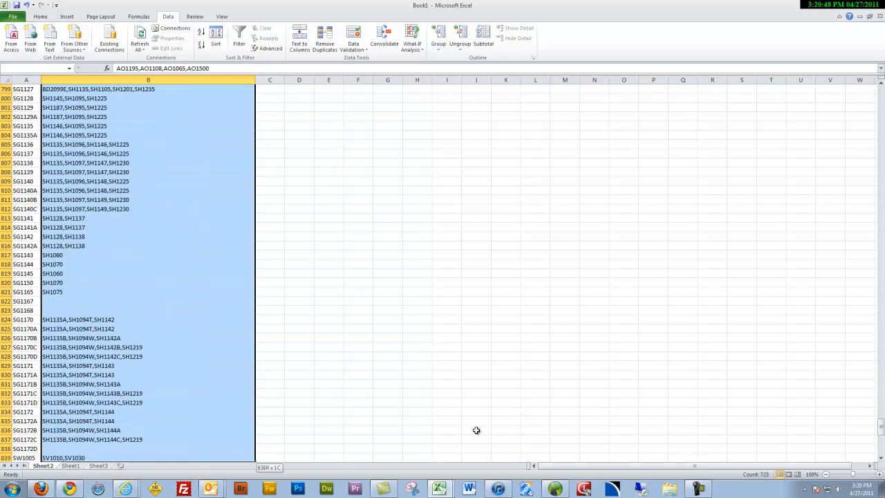
pyautogui.hotkey('ctrl', 'shift', 'Up')
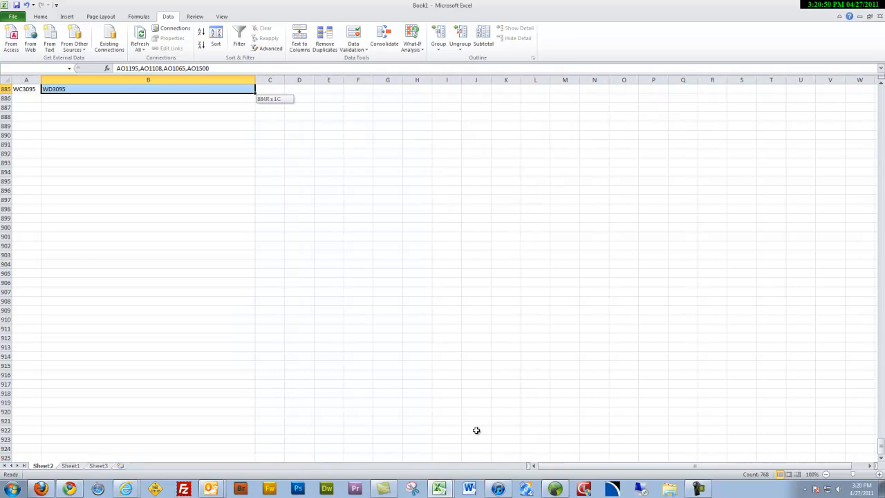
pyautogui.moveTo(881, 450); pyautogui.dragTo(881, 89)
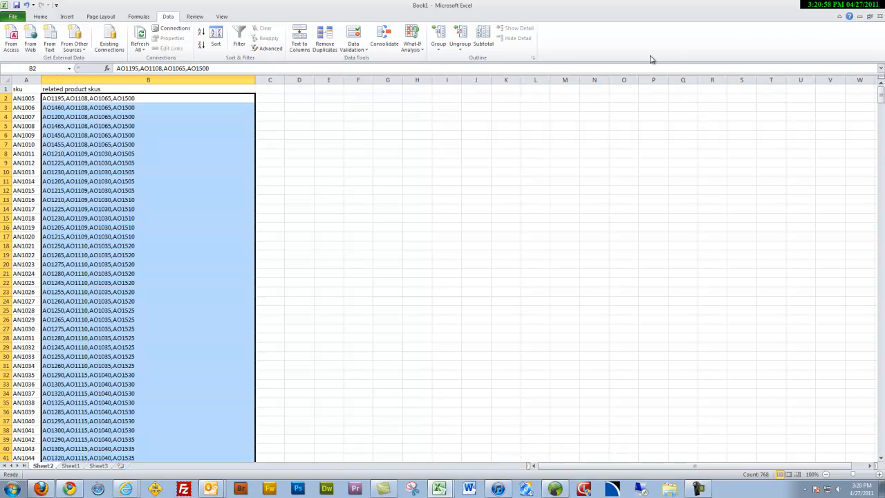
# - Start Text to Columns on the selected SKU lists as delimited data, with comma as the only delimiter
pyautogui.click(301, 48)
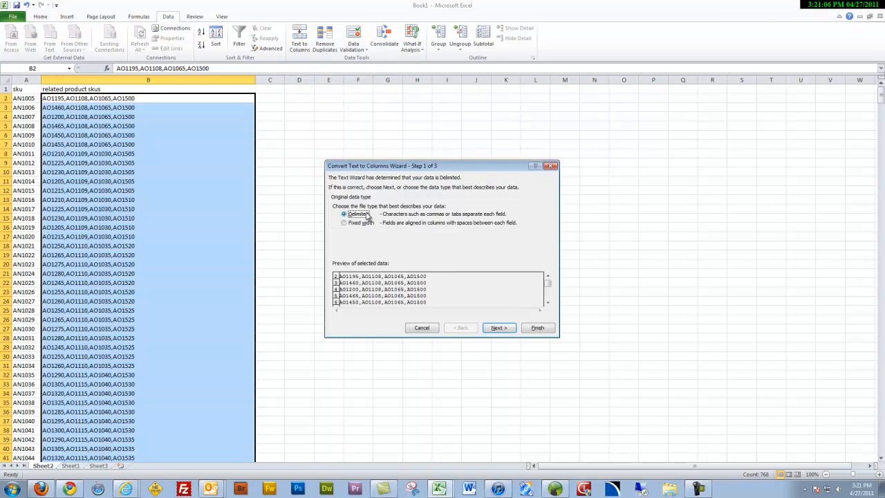
pyautogui.click(499, 328)
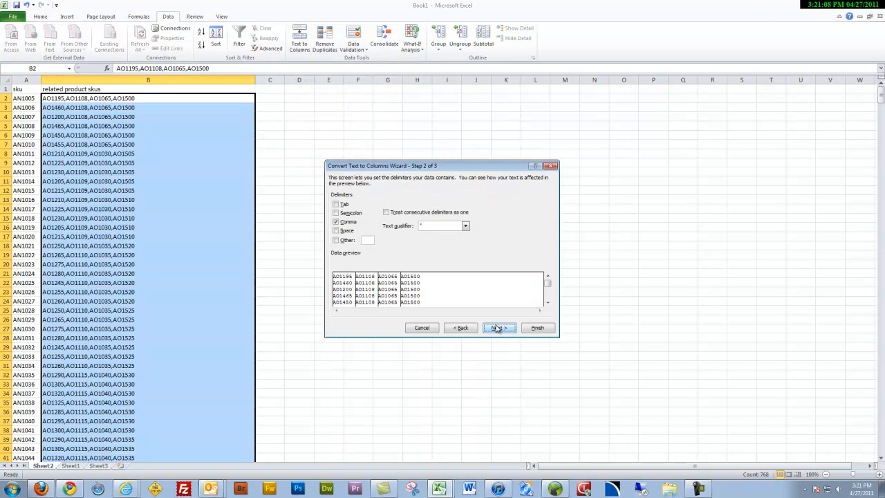
pyautogui.click(336, 205)
pyautogui.click(336, 222)
pyautogui.click(336, 205)
pyautogui.click(336, 222)
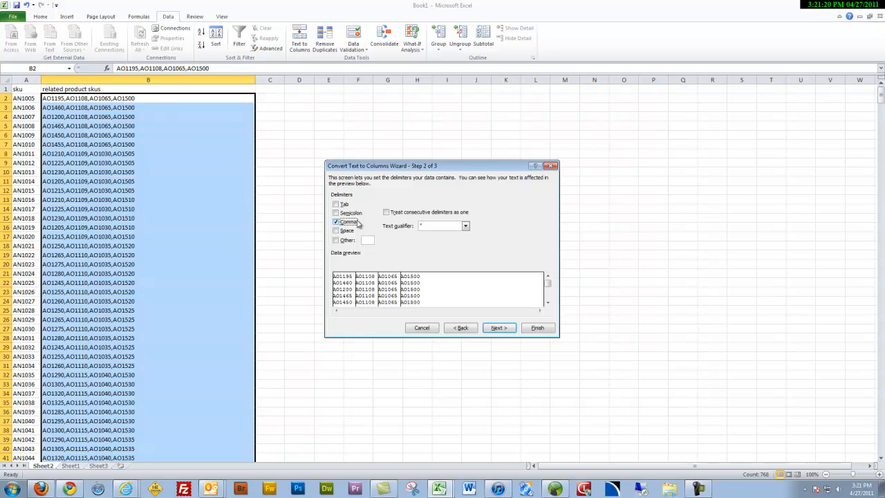
pyautogui.click(503, 328)
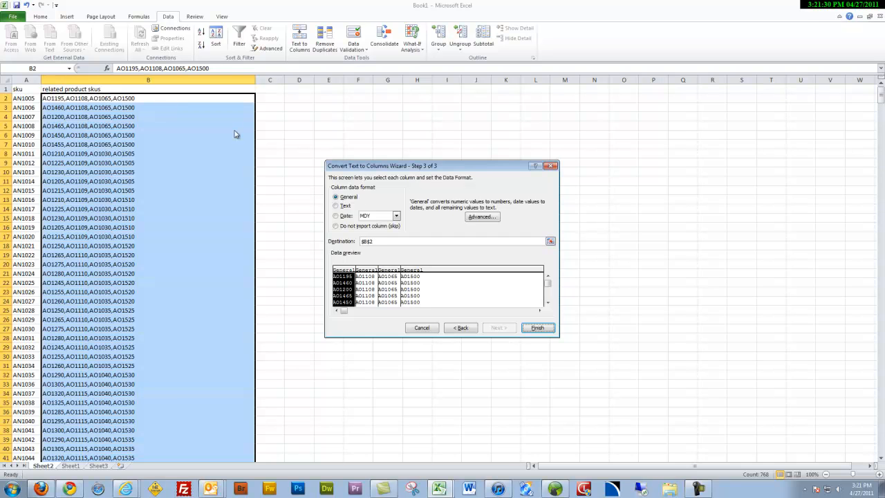
# - Set the destination of the split data to $C$2 and complete the text conversion
pyautogui.click(367, 241)
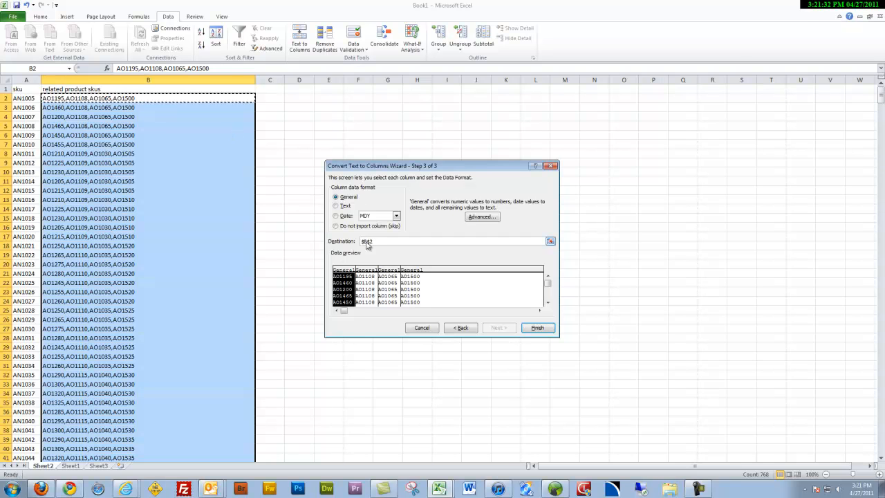
pyautogui.press('BackSpace')
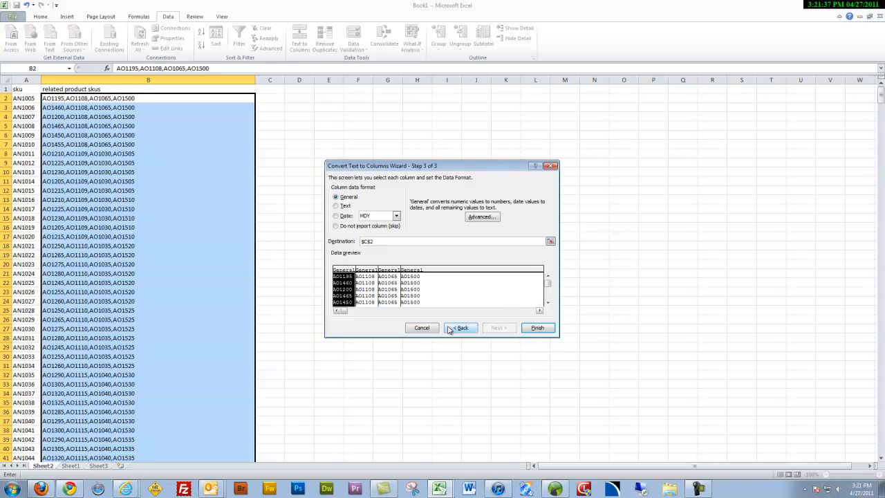
pyautogui.click(539, 328)
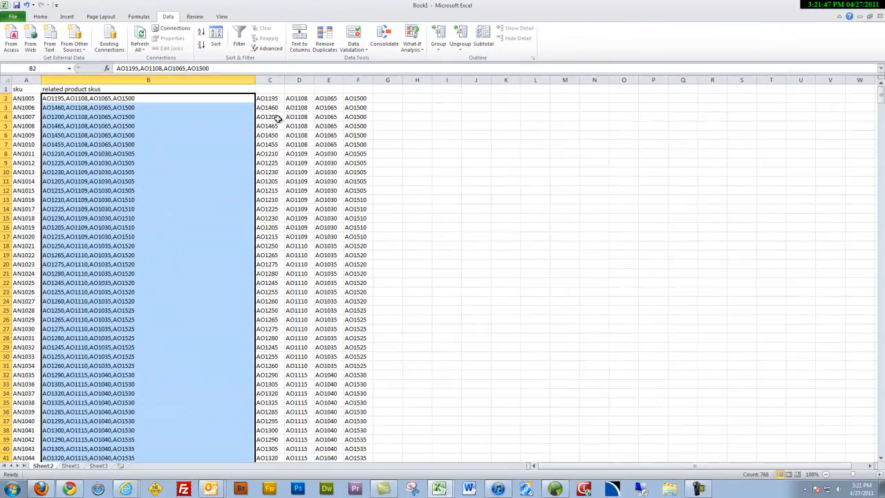
# - Check the split related SKUs in C2 through F2 against the product SKU in A2
pyautogui.click(416, 177)
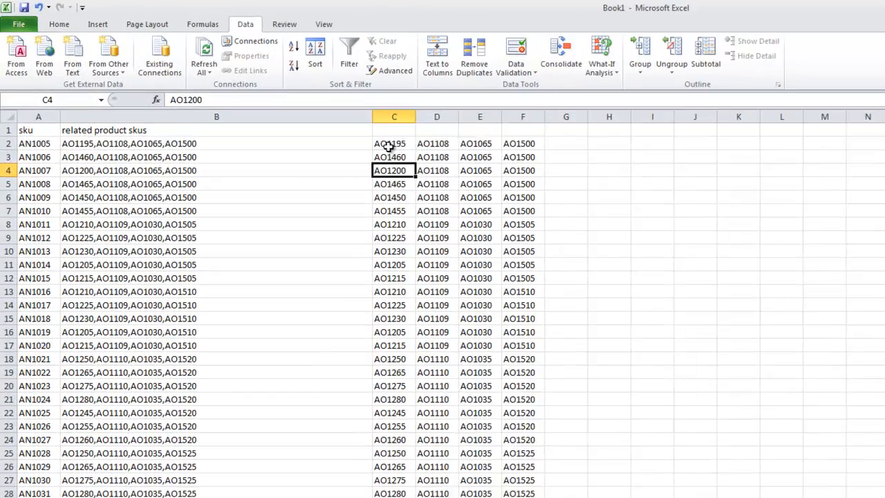
pyautogui.click(391, 144)
pyautogui.click(434, 144)
pyautogui.click(477, 144)
pyautogui.click(520, 144)
pyautogui.click(407, 150)
pyautogui.click(34, 149)
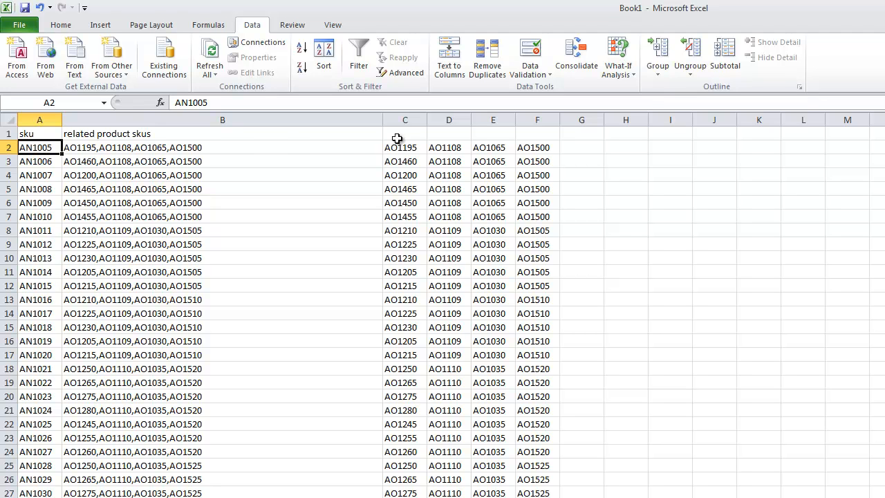
pyautogui.click(409, 146)
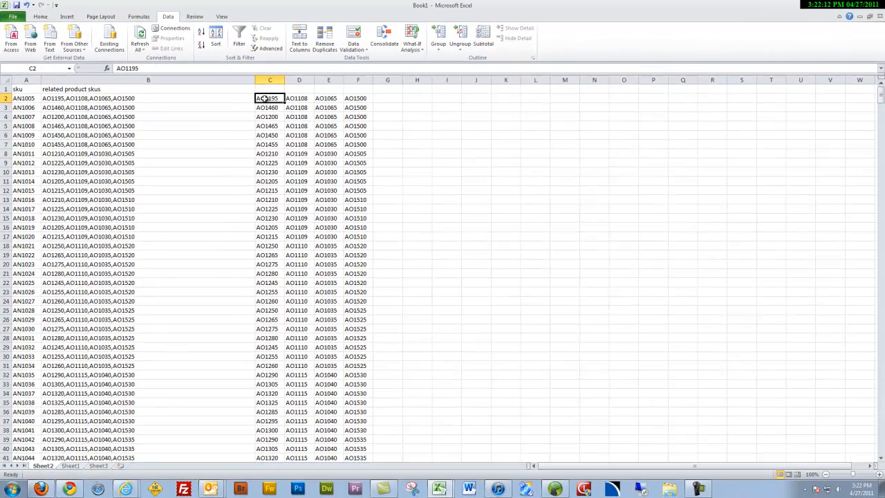
# - Open Sheet1 and examine the ##CPRI heading in A1 and the CPRI entry in A2
pyautogui.click(77, 467)
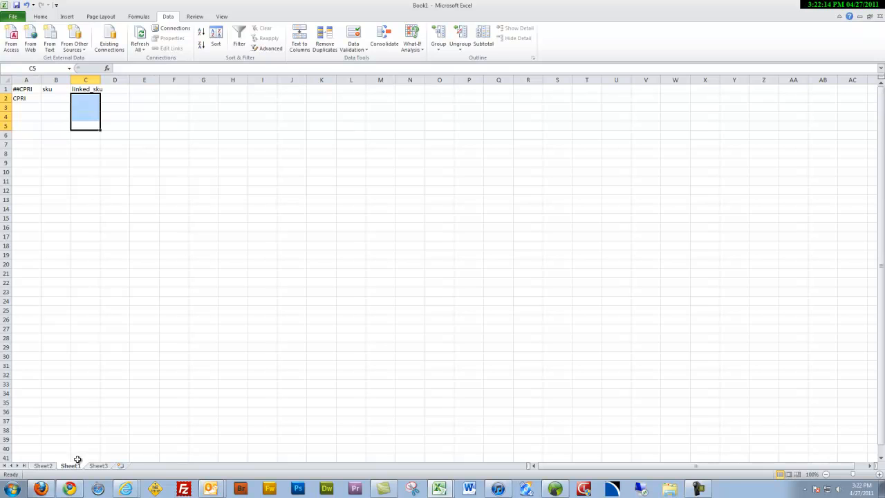
pyautogui.click(69, 171)
pyautogui.click(38, 91)
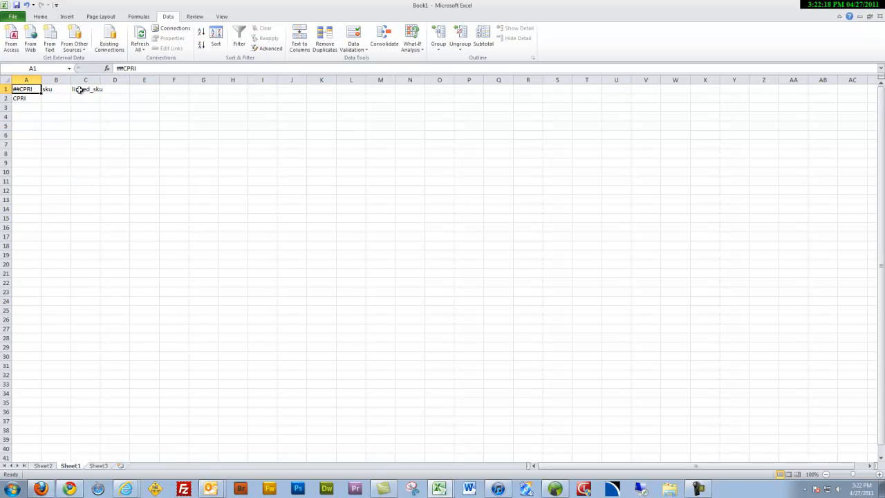
pyautogui.click(32, 99)
pyautogui.click(30, 91)
pyautogui.click(28, 99)
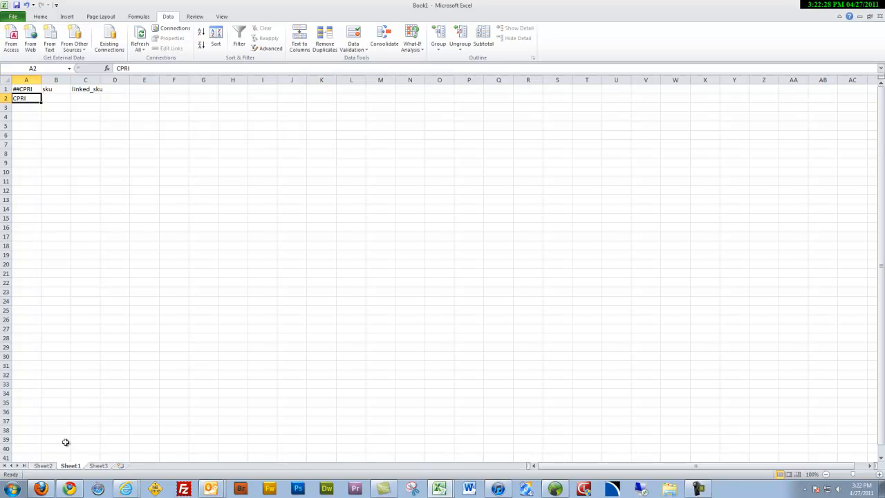
# - Copy the related SKUs in C2:F2 of Sheet2 and paste them transposed into Sheet1 from C2 down
pyautogui.click(43, 466)
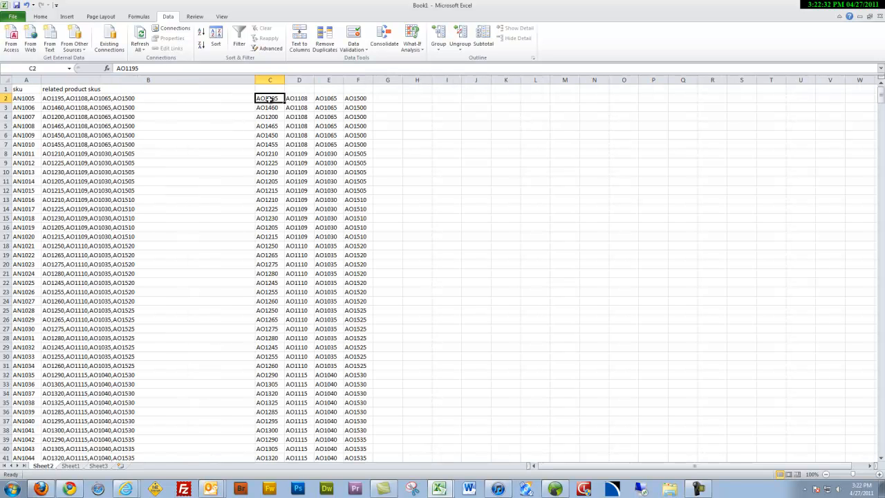
pyautogui.hotkey('ctrl', 'shift', 'Right')
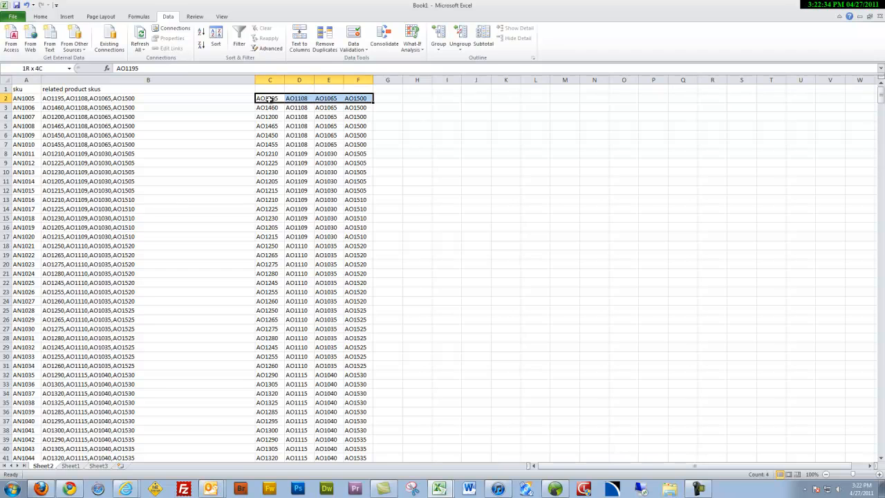
pyautogui.hotkey('ctrl', 'c')
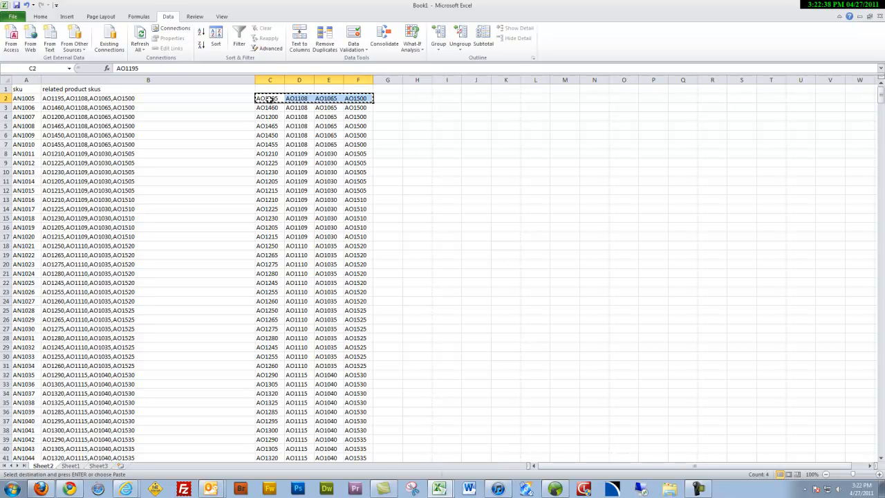
pyautogui.hotkey('ctrl', 'pagedown')
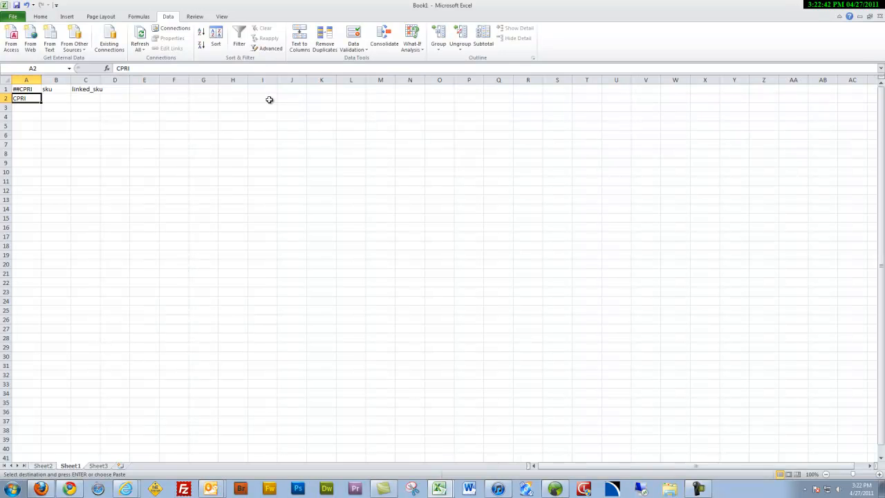
pyautogui.press('Right')
pyautogui.press('Right')
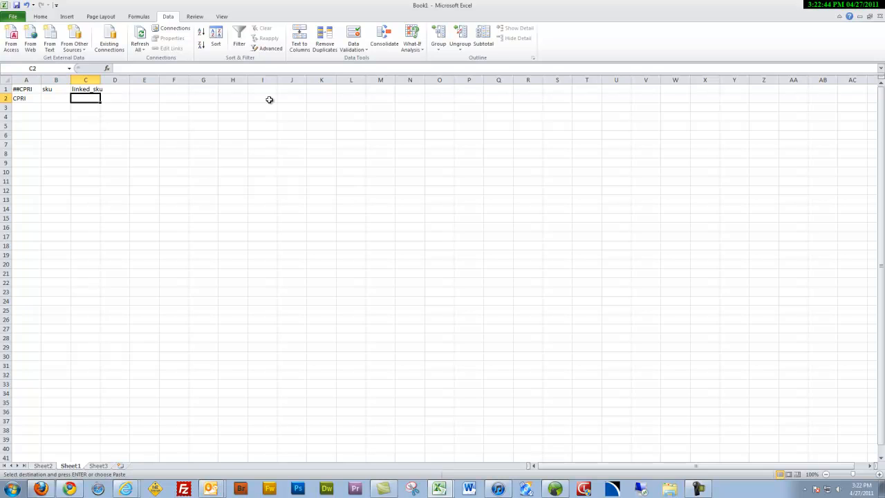
pyautogui.rightClick(88, 101)
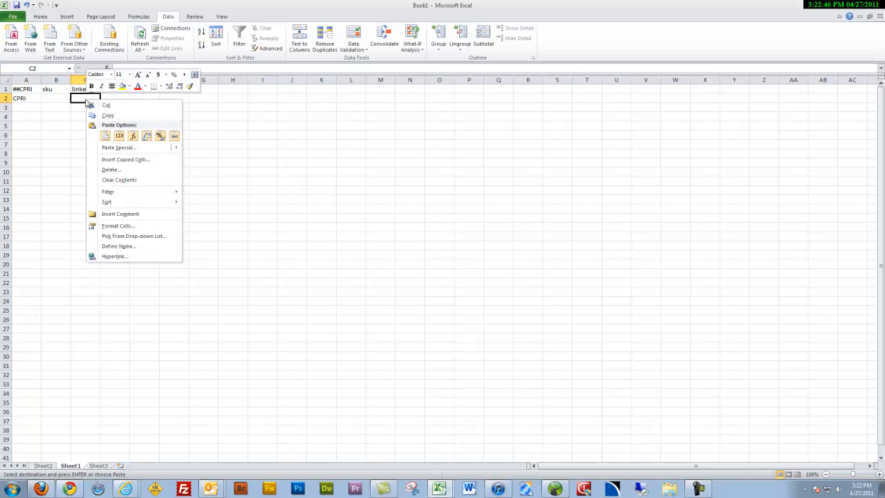
pyautogui.click(133, 136)
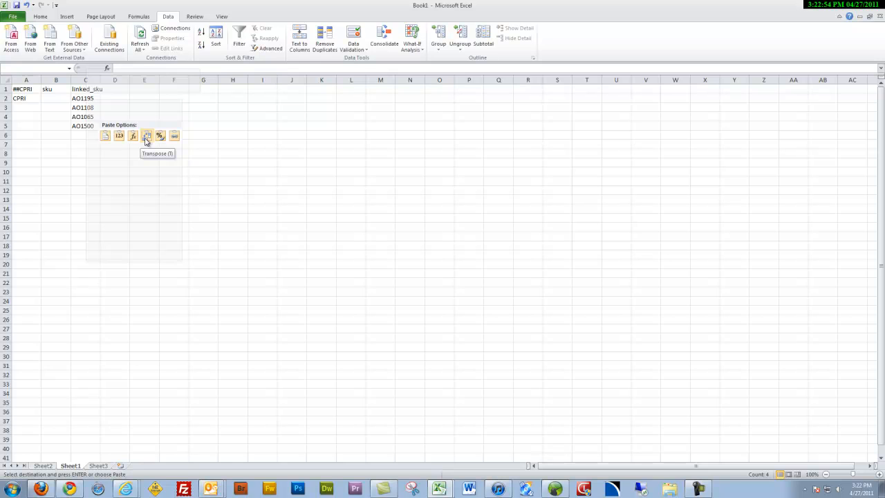
pyautogui.click(146, 139)
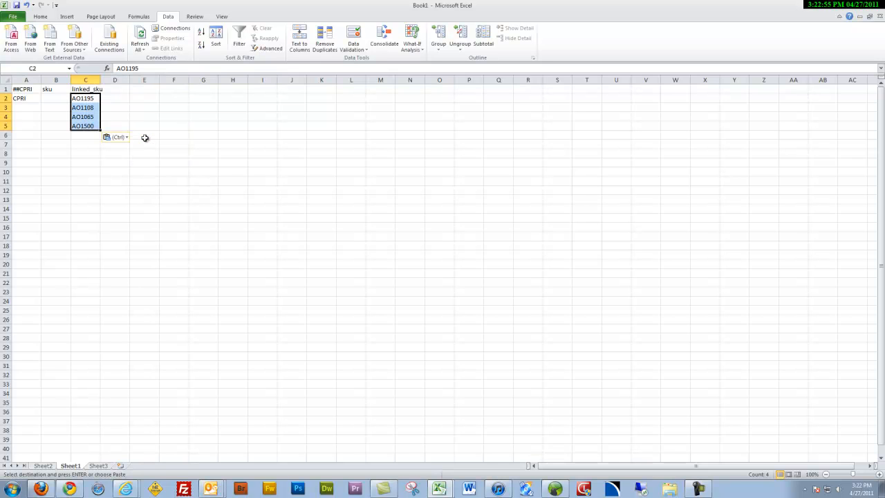
# - Enter AN1005 in B2 of Sheet1 and copy it down to B5, beside each linked SKU
pyautogui.click(61, 97)
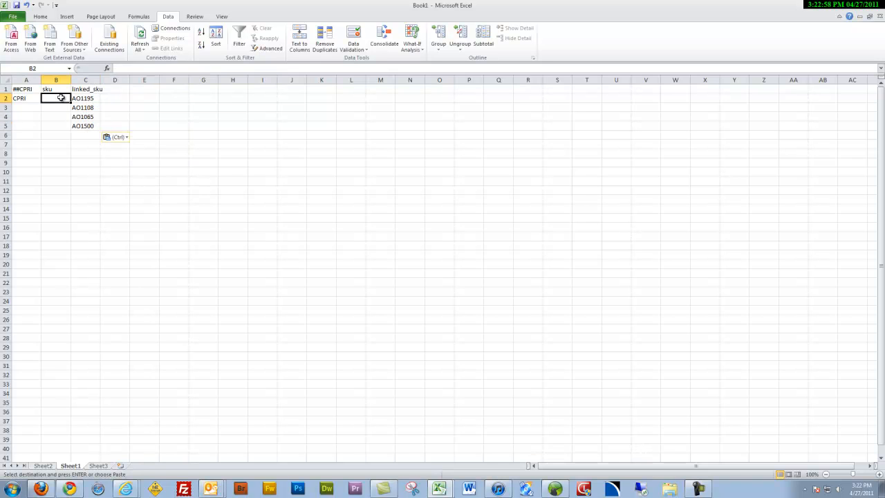
pyautogui.write('AN1005')
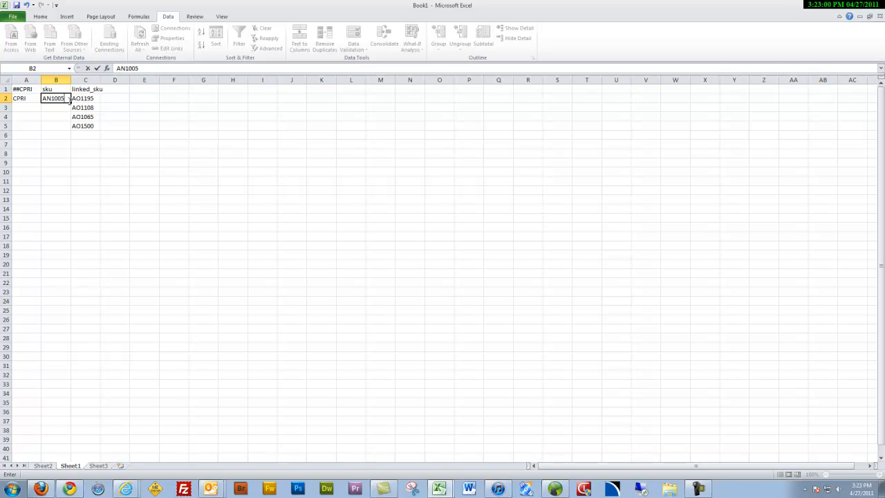
pyautogui.hotkey('ctrl', 'Return')
pyautogui.hotkey('ctrl', 'c')
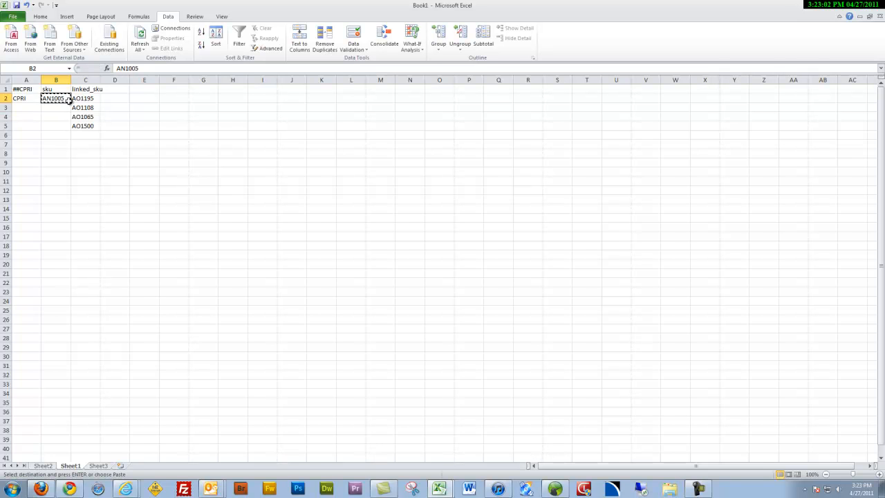
pyautogui.hotkey('ctrl', 'shift', 'Down')
pyautogui.hotkey('ctrl', 'shift', 'Up')
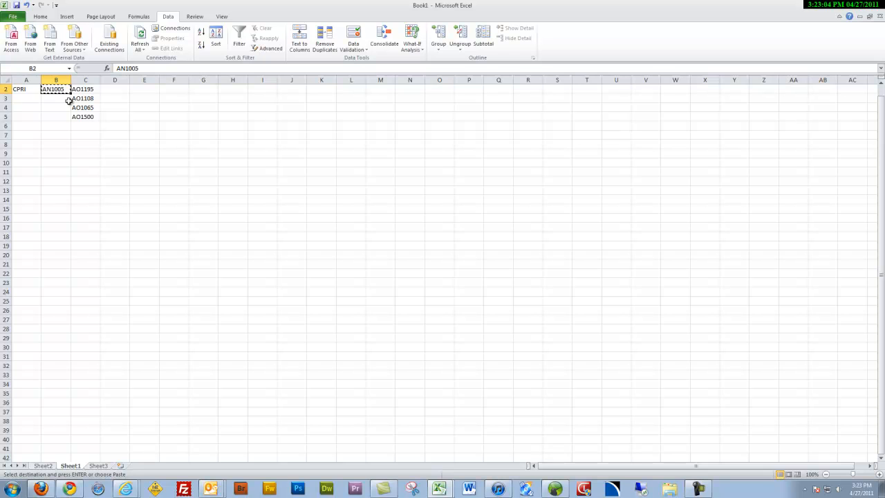
pyautogui.hotkey('shift', 'Down')
pyautogui.hotkey('shift', 'Down')
pyautogui.hotkey('shift', 'Down')
pyautogui.hotkey('ctrl', 'v')
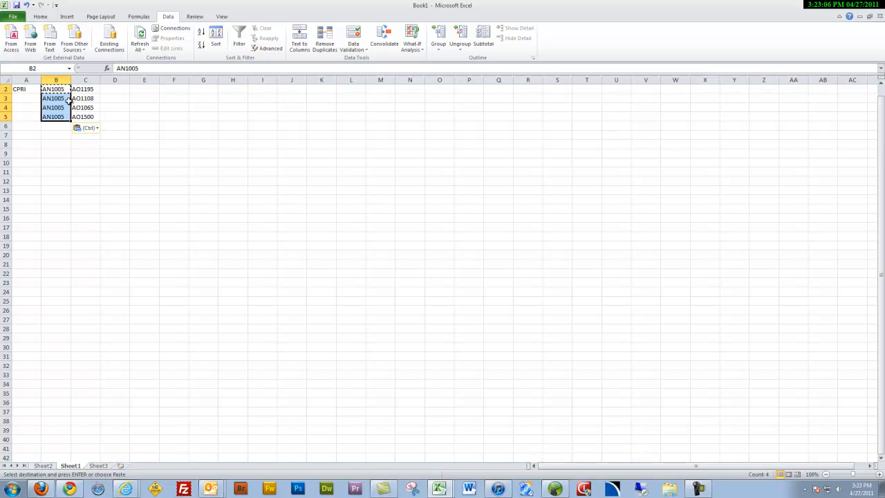
pyautogui.scroll(1, 69, 102)
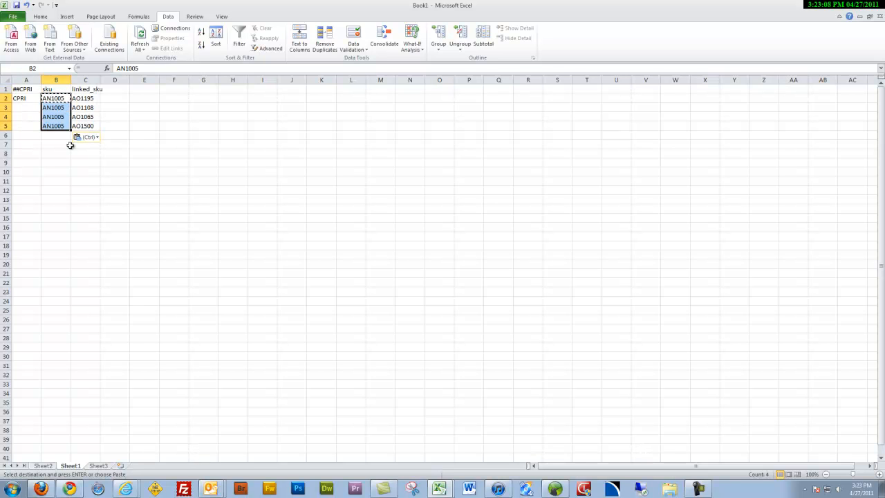
# - Copy the related SKUs in C3:F3 of Sheet2 and paste them transposed into Sheet1 from C6 down
pyautogui.hotkey('ctrl', 'pageup')
pyautogui.press('Down')
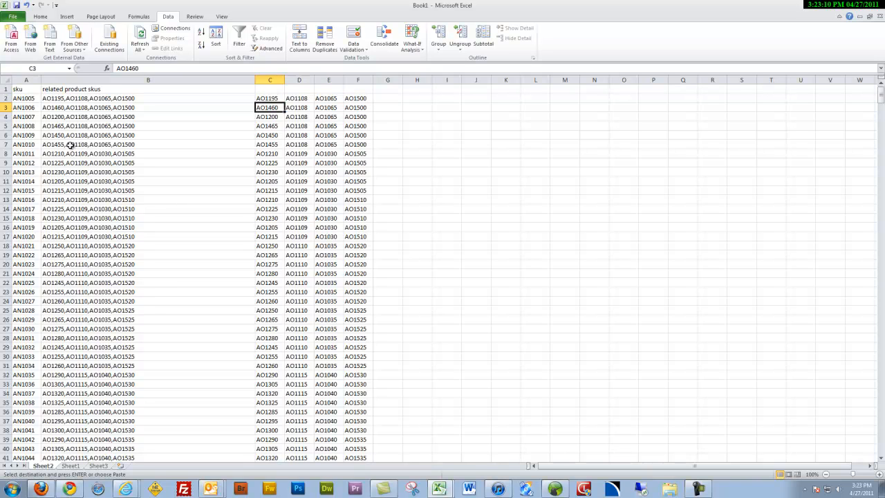
pyautogui.hotkey('ctrl', 'shift', 'Right')
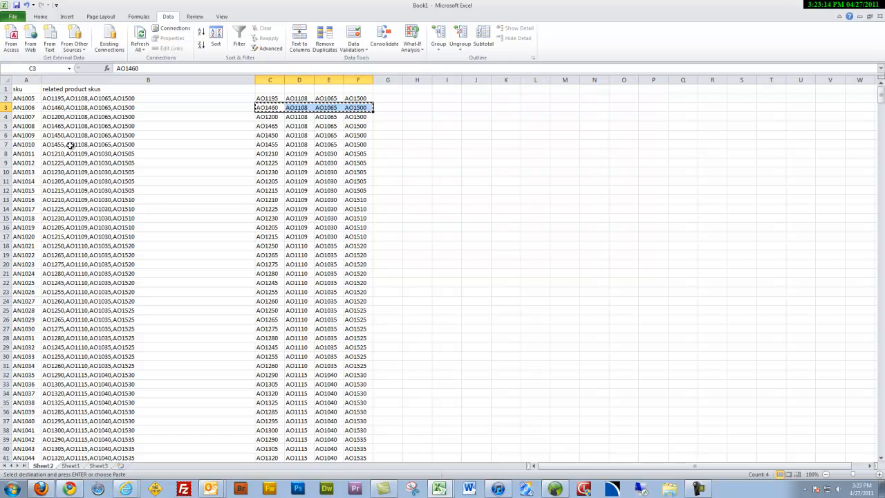
pyautogui.hotkey('ctrl', 'pagedown')
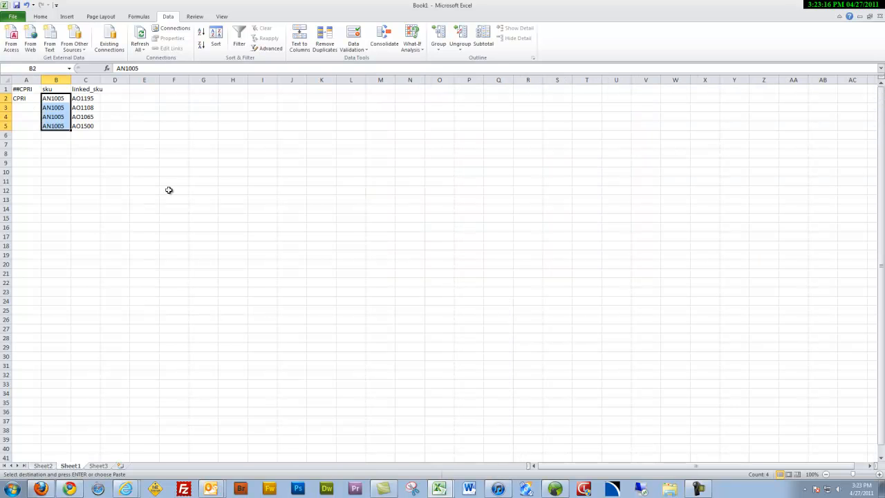
pyautogui.rightClick(78, 132)
pyautogui.click(142, 175)
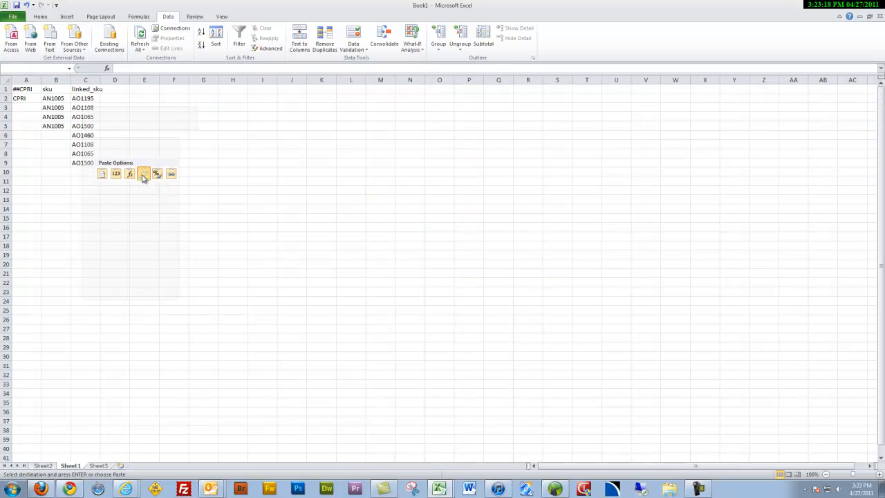
pyautogui.click(53, 135)
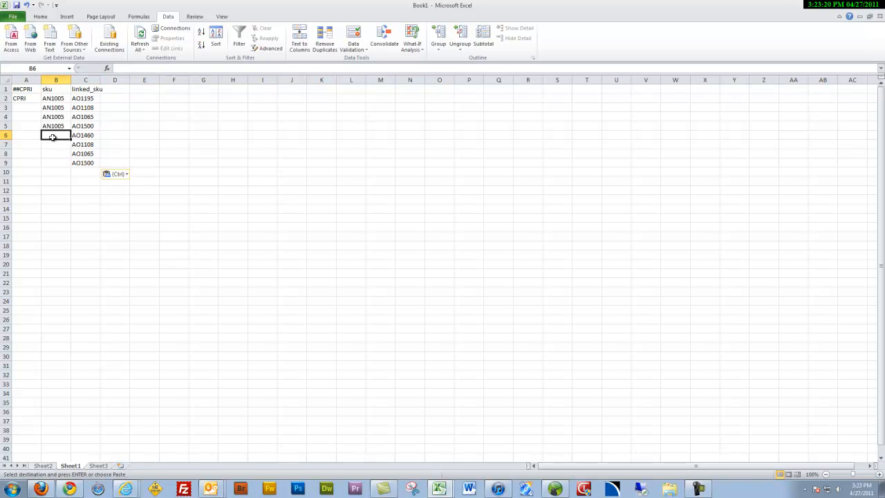